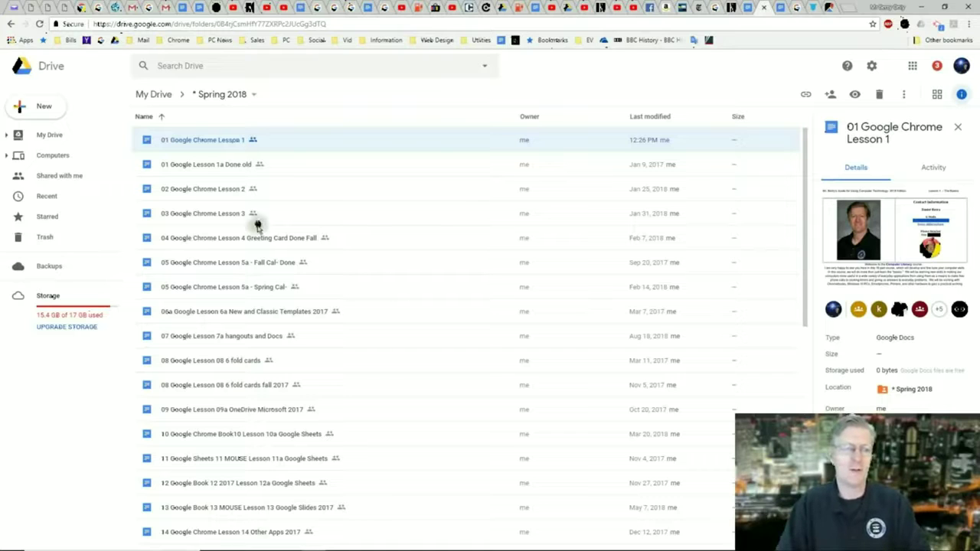
# Step: Create a new blank Google Docs document in the shared Spring 2018 folder
pyautogui.click(47, 111)
pyautogui.click(62, 177)
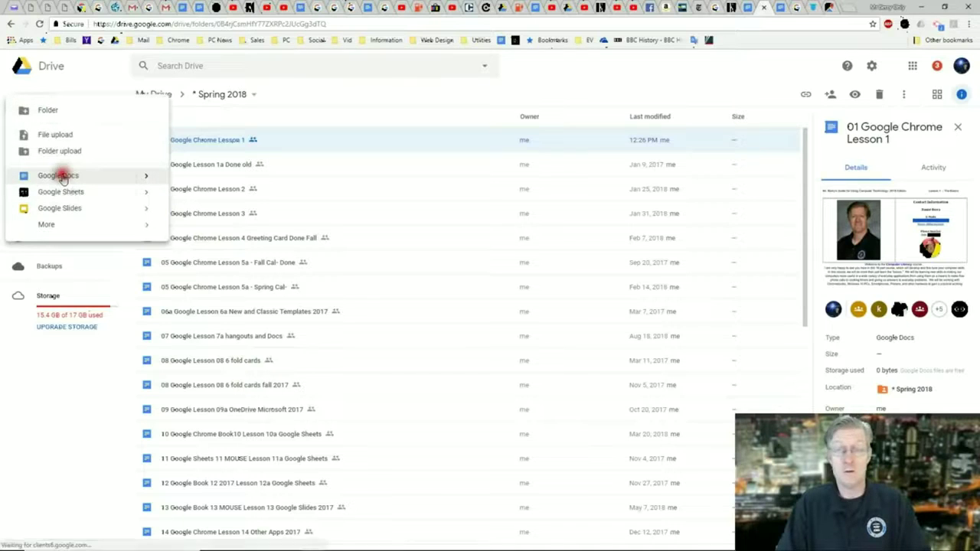
pyautogui.click(560, 325)
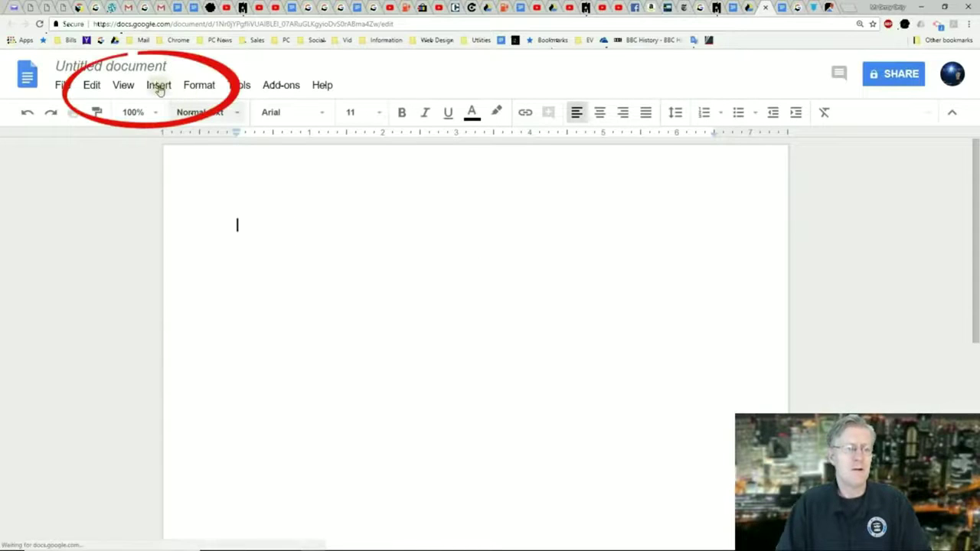
# Step: Insert a drawing into the document and add word art reading "Example" to it
pyautogui.click(159, 86)
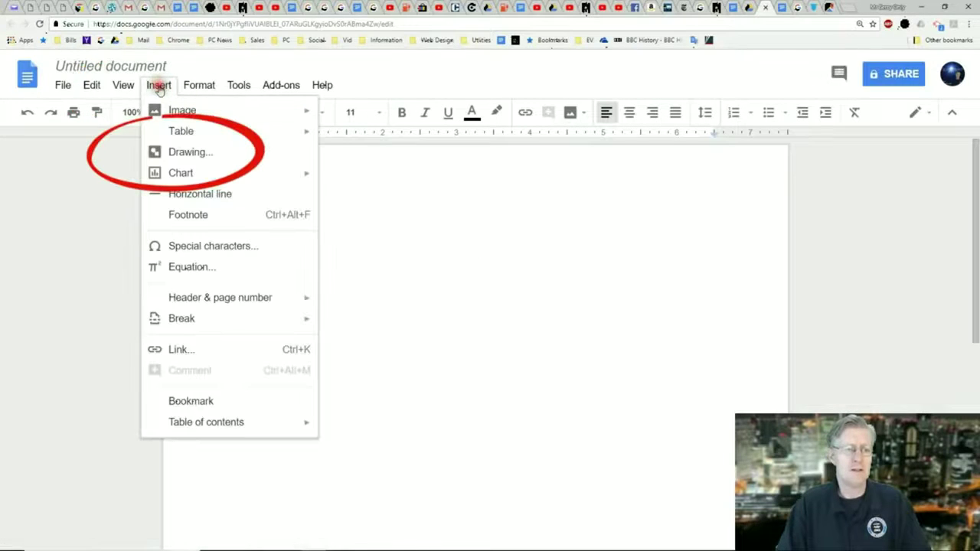
pyautogui.click(191, 155)
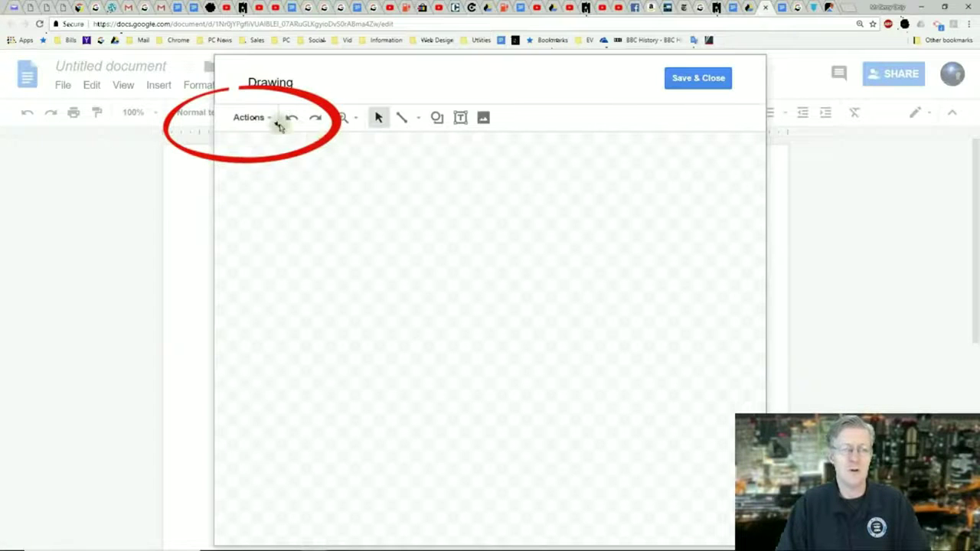
pyautogui.click(257, 119)
pyautogui.click(293, 211)
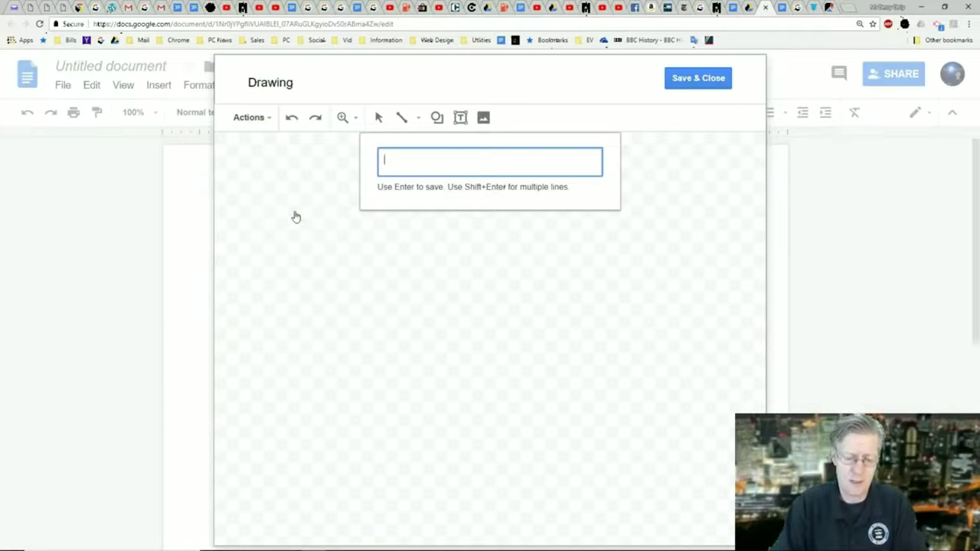
pyautogui.write('Example')
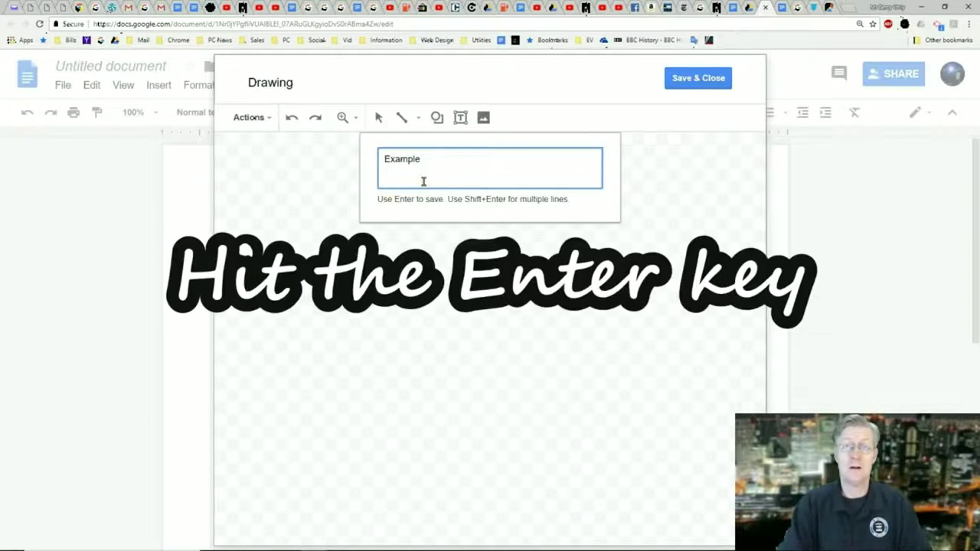
pyautogui.press('Return')
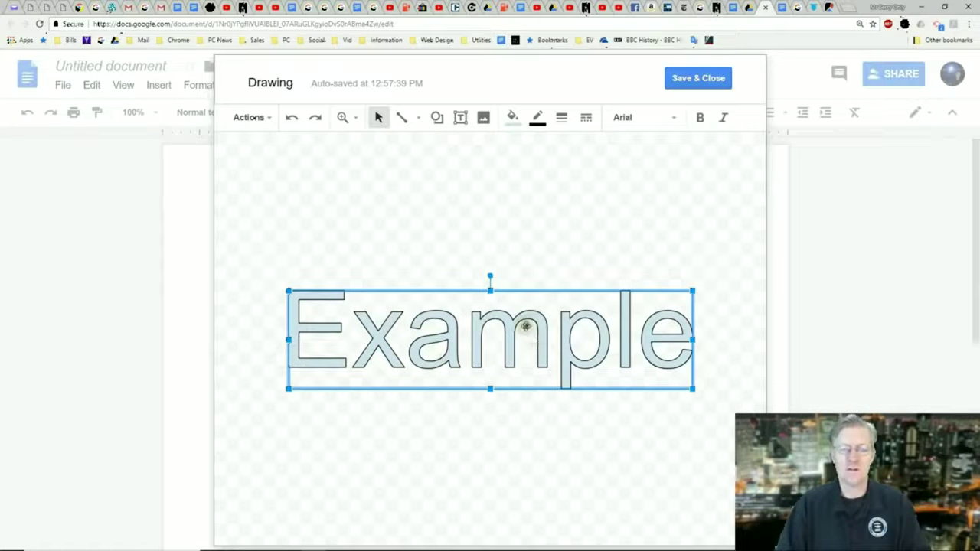
# Step: Set the "Example" word art's font to Lobster and its fill colour to red
pyautogui.click(629, 121)
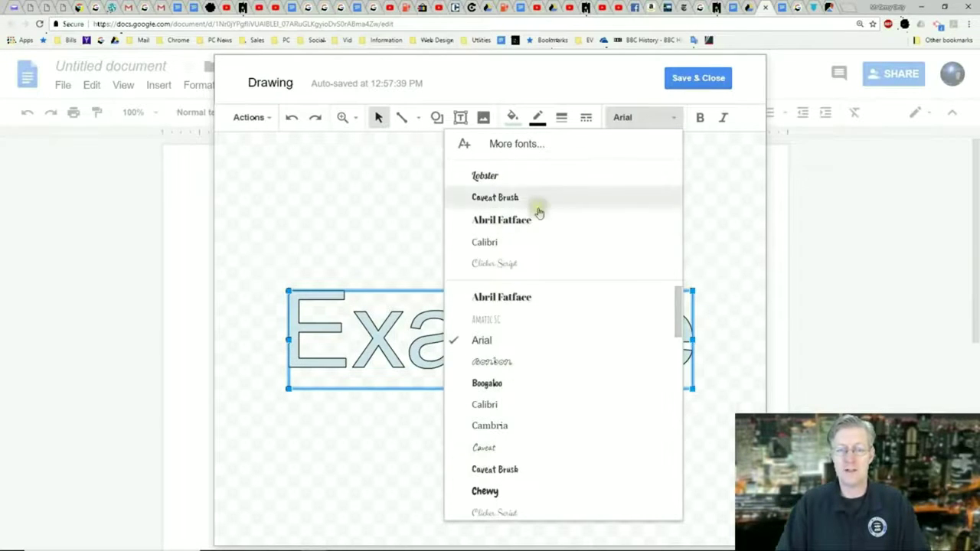
pyautogui.click(485, 176)
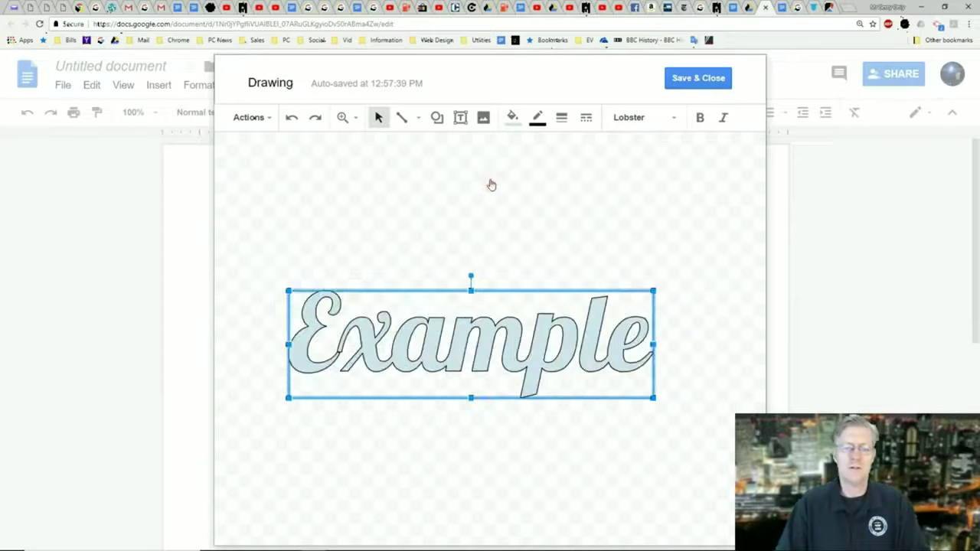
pyautogui.click(513, 119)
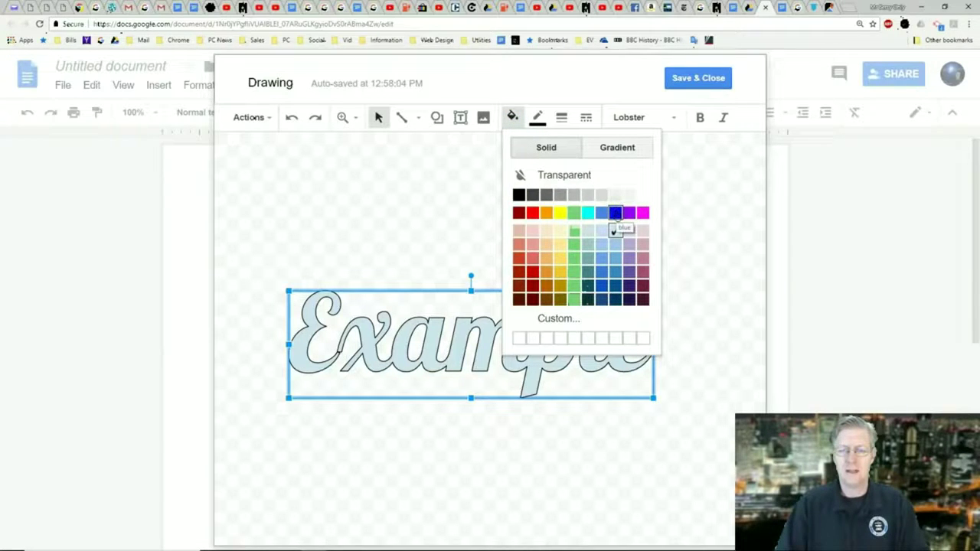
pyautogui.click(532, 213)
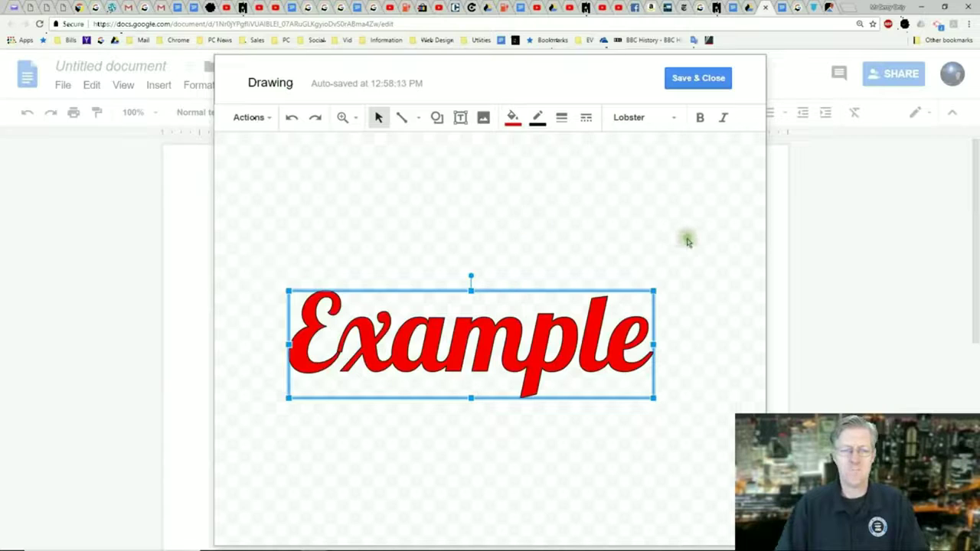
pyautogui.click(678, 358)
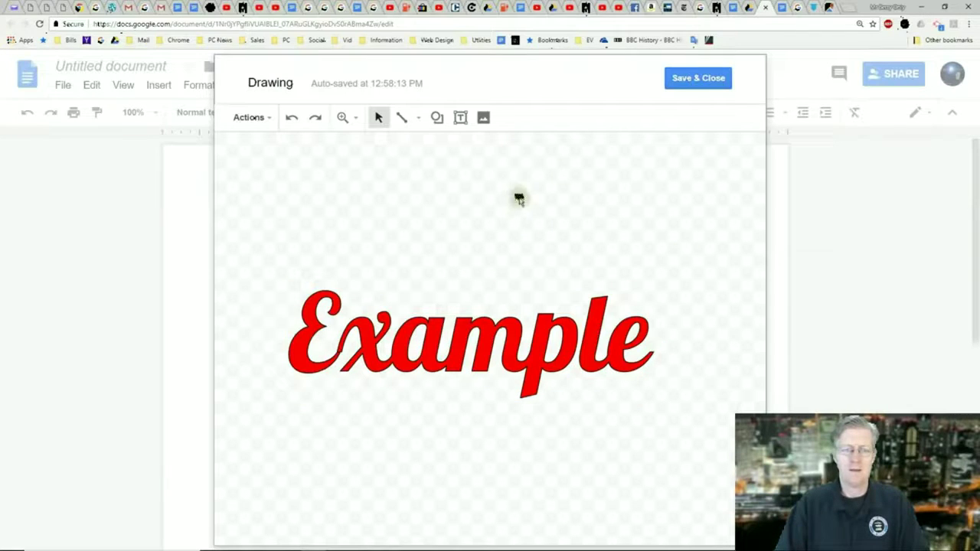
# Step: Tilt the word art slightly counter-clockwise and enlarge it, saving the drawing into the document
pyautogui.click(521, 324)
pyautogui.moveTo(471, 277); pyautogui.dragTo(456, 278)
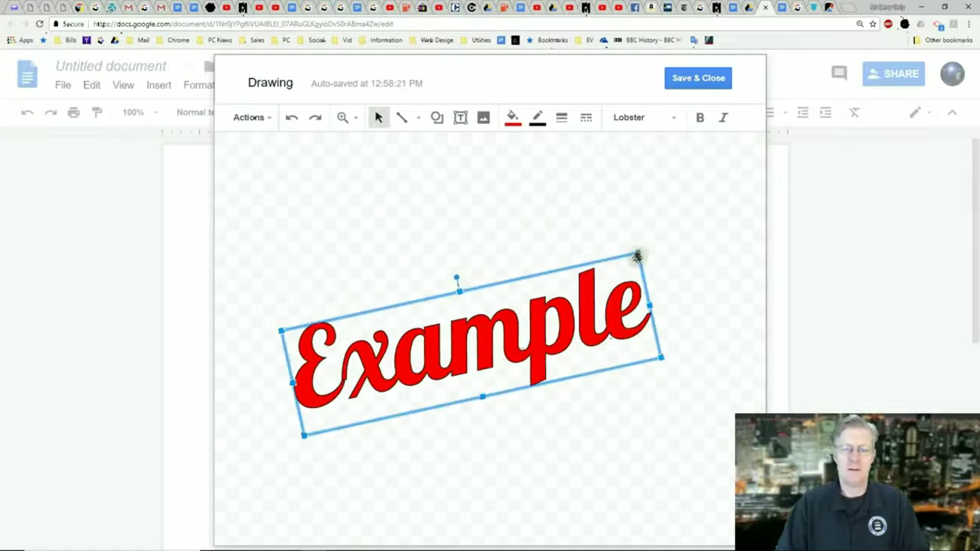
pyautogui.moveTo(637, 253); pyautogui.dragTo(656, 219)
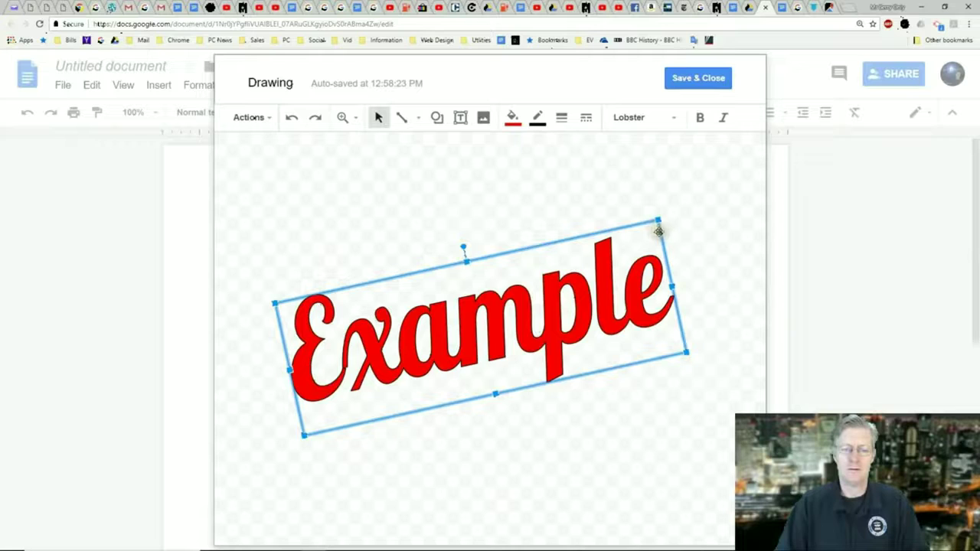
pyautogui.click(709, 281)
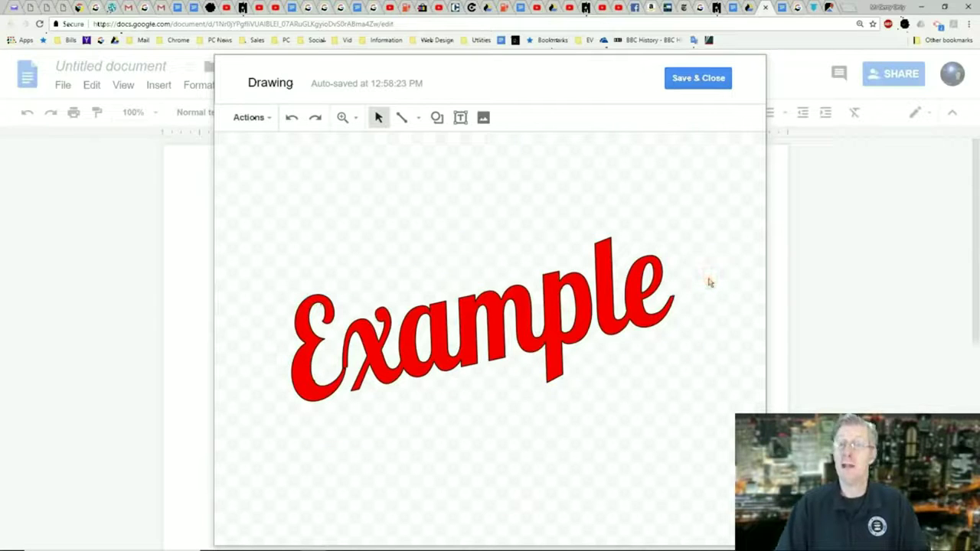
pyautogui.click(697, 78)
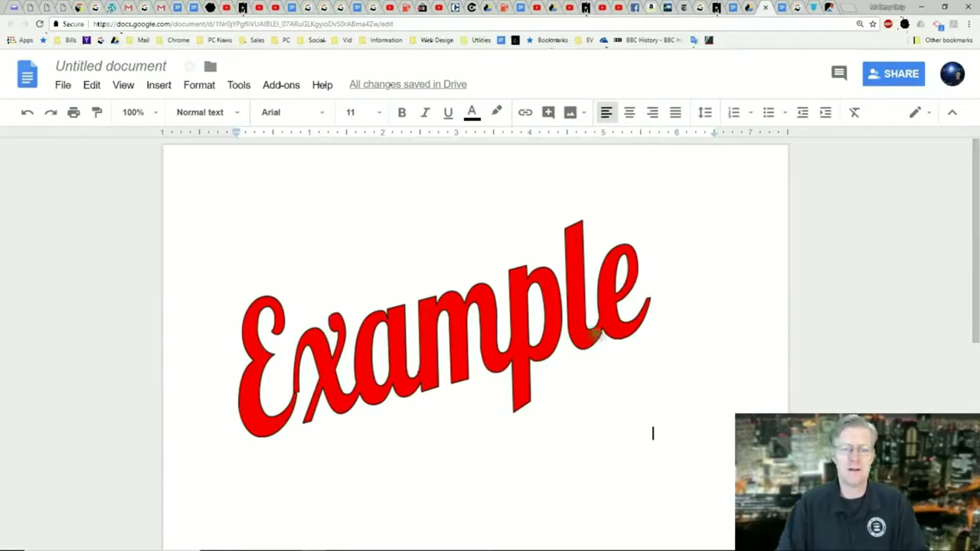
# Step: Reopen the drawing for editing and change the word art text to "Example 1"
pyautogui.doubleClick(479, 321)
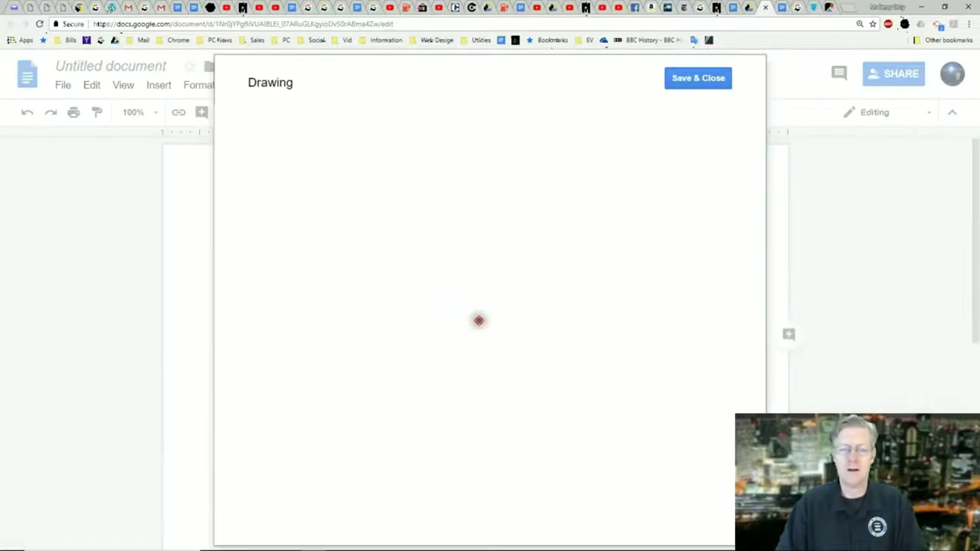
pyautogui.click(478, 320)
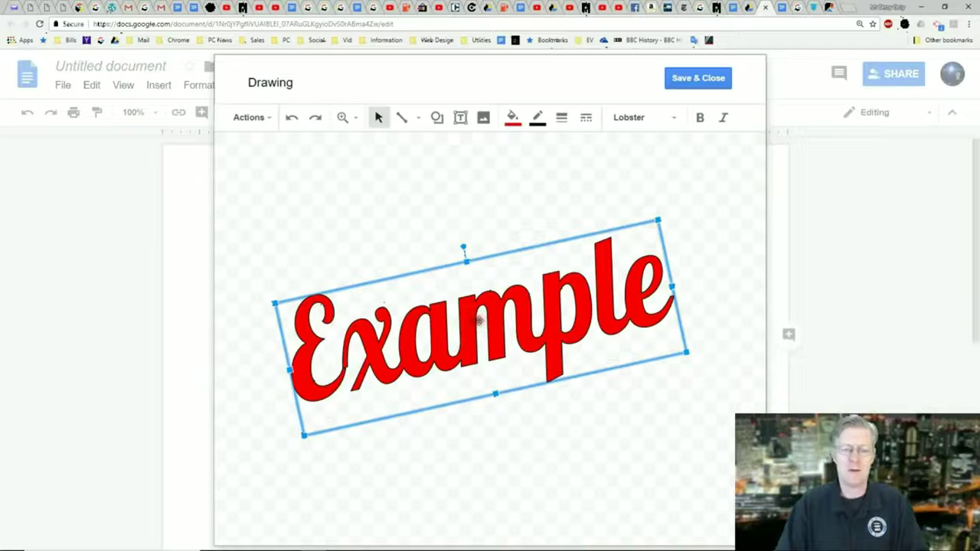
pyautogui.doubleClick(476, 329)
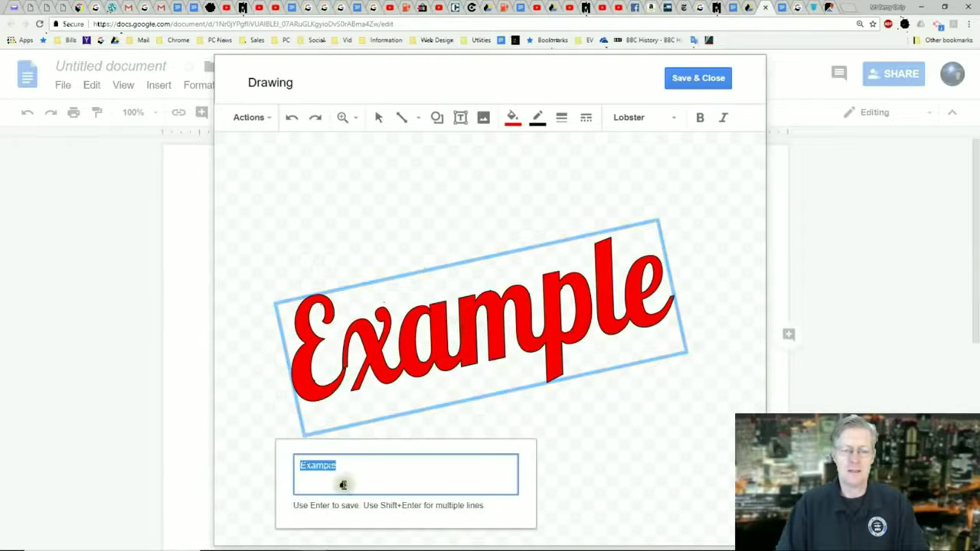
pyautogui.click(338, 466)
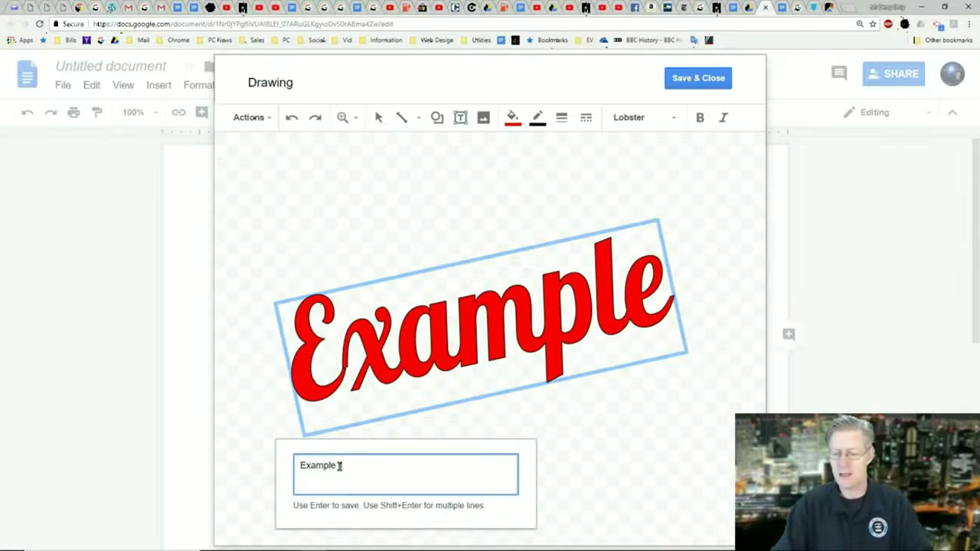
pyautogui.write('1')
pyautogui.press('Return')
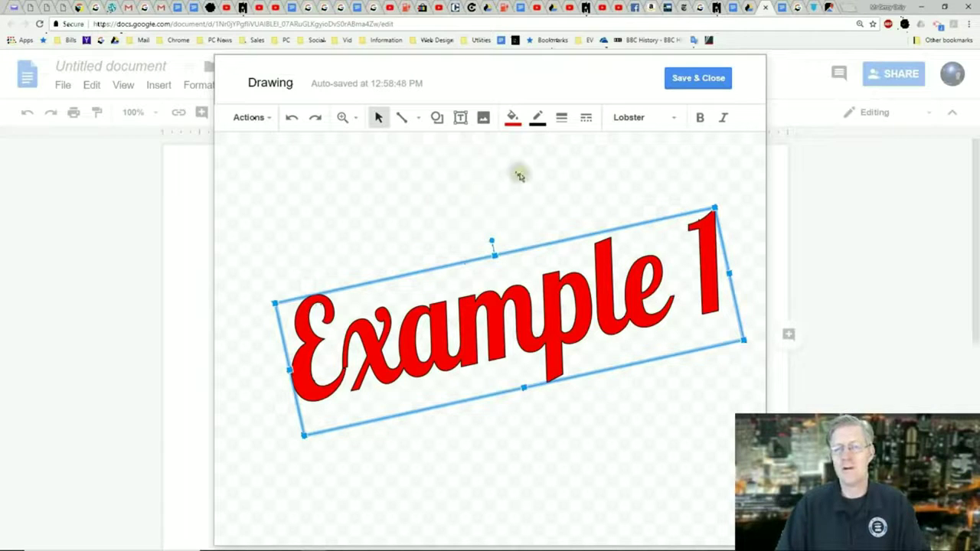
# Step: Give the "Example 1" word art a thicker dark red outline and save the drawing back into the document
pyautogui.click(562, 120)
pyautogui.click(585, 188)
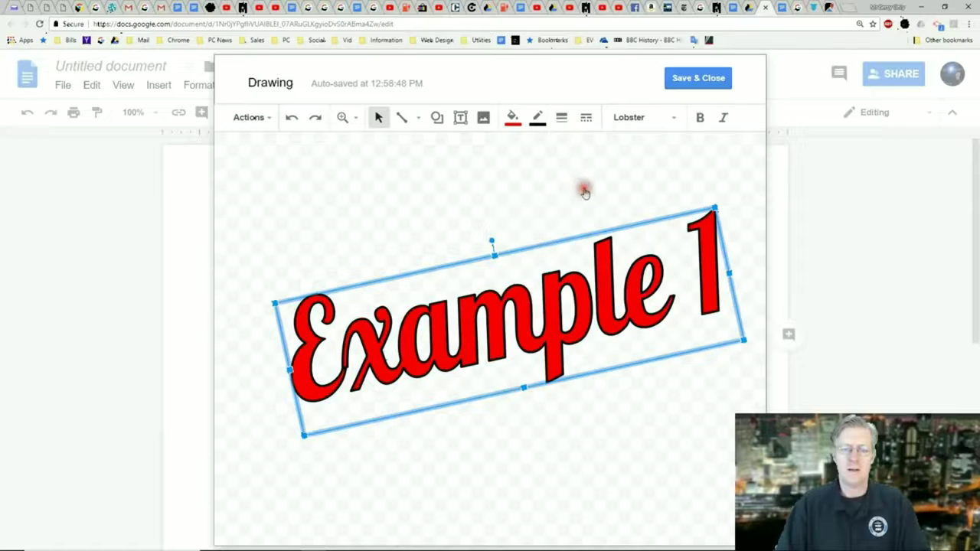
pyautogui.click(538, 120)
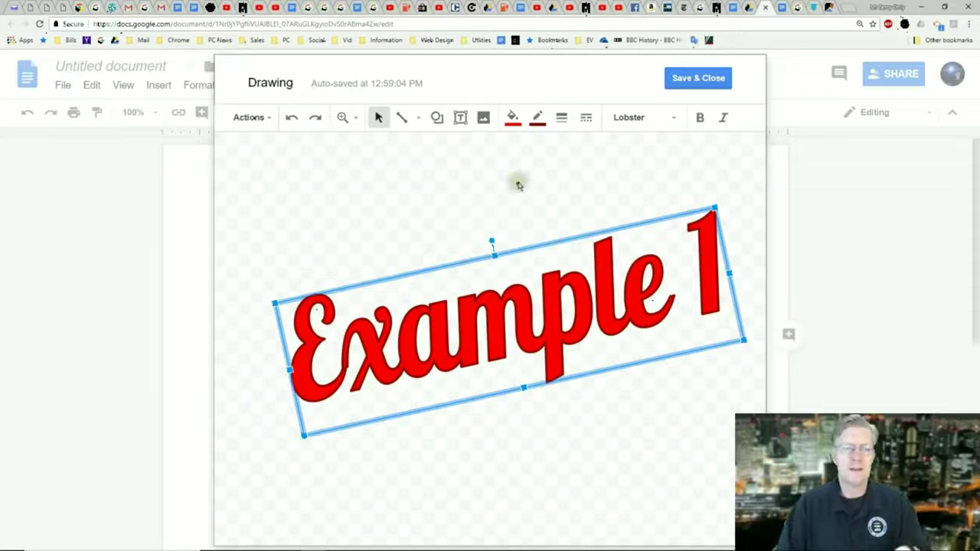
pyautogui.click(697, 79)
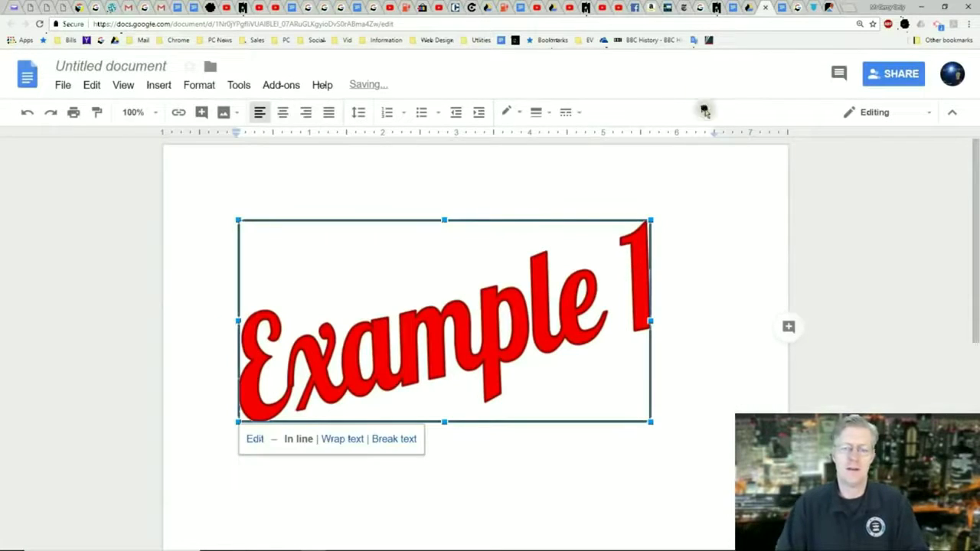
pyautogui.click(696, 290)
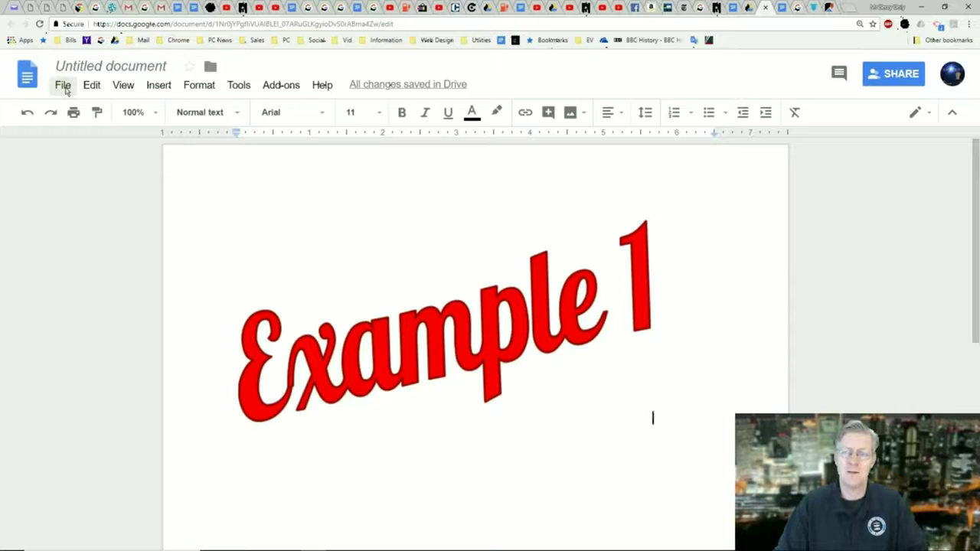
# Step: Switch to the open Lesson 1 document and read its introduction, course skills list and PC Basics login table
pyautogui.click(775, 9)
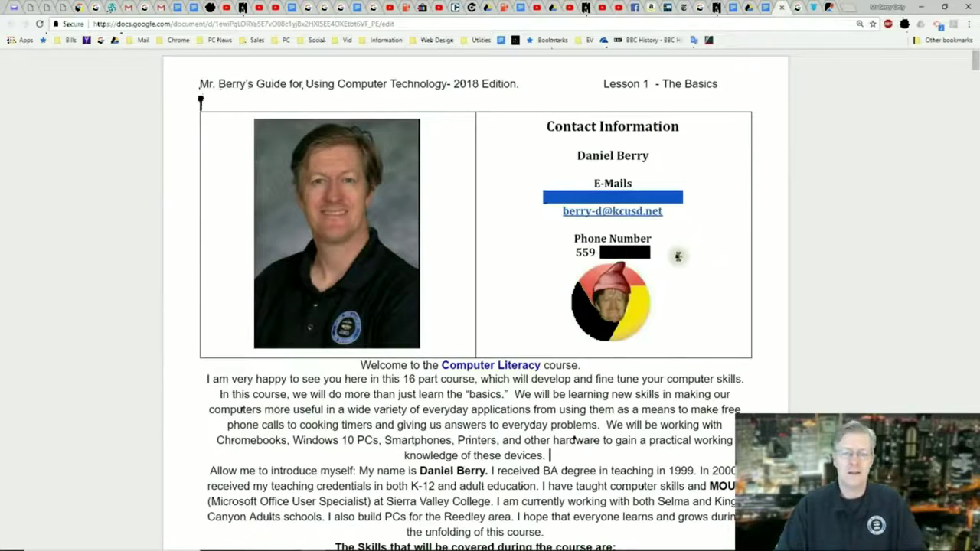
pyautogui.scroll(-4, 764, 333)
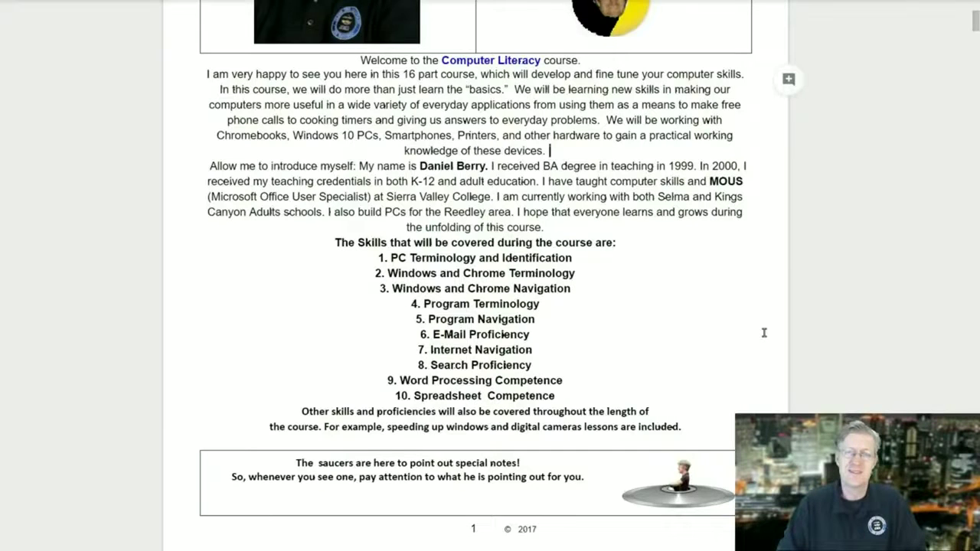
pyautogui.press('Down')
pyautogui.press('Down')
pyautogui.press('Down')
pyautogui.press('Down')
pyautogui.press('Down')
pyautogui.press('Down')
pyautogui.press('Down')
pyautogui.press('Down')
pyautogui.press('Down')
pyautogui.press('Down')
pyautogui.press('Down')
pyautogui.press('Down')
pyautogui.press('Down')
pyautogui.press('Down')
pyautogui.press('Down')
pyautogui.press('Down')
pyautogui.press('Down')
pyautogui.press('Down')
pyautogui.press('Down')
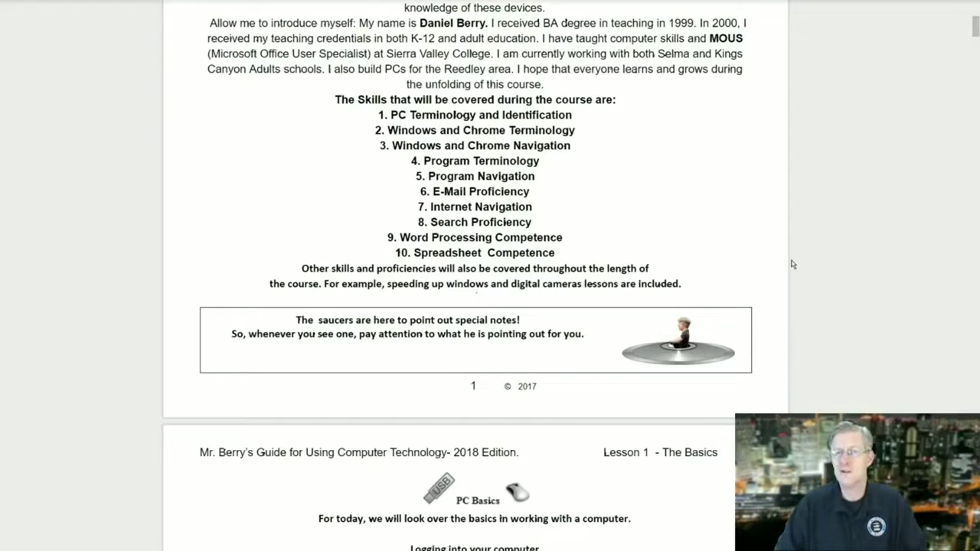
pyautogui.scroll(-3, 706, 80)
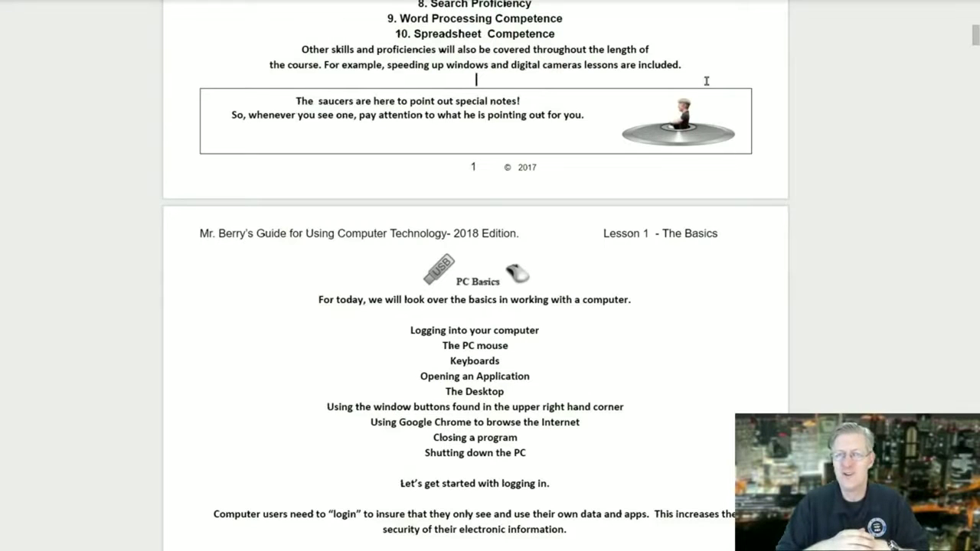
pyautogui.scroll(-3, 707, 80)
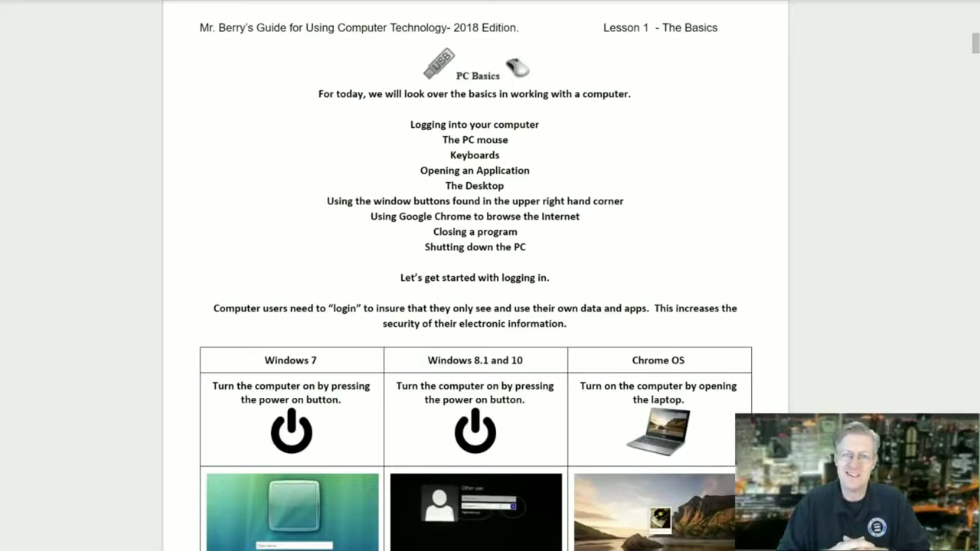
pyautogui.scroll(-3, 602, 326)
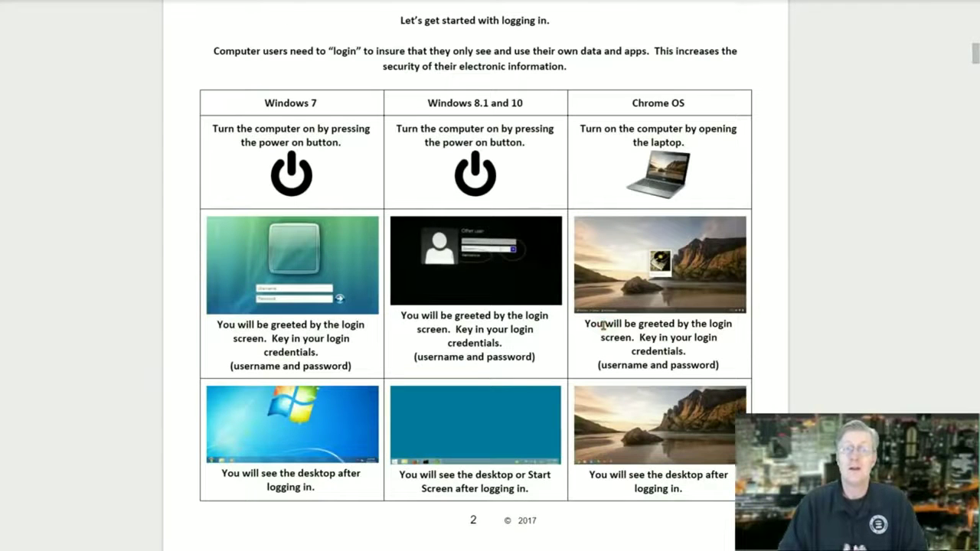